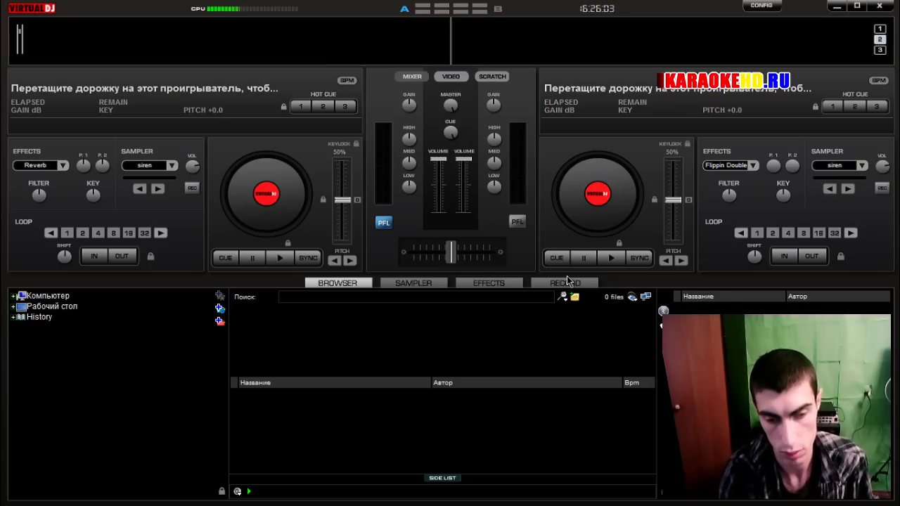
Open the sound setup and set the sound card type to ASIO Driver.
{"action": "left_click", "coordinate": [765, 10]}
{"action": "left_click", "coordinate": [351, 271]}
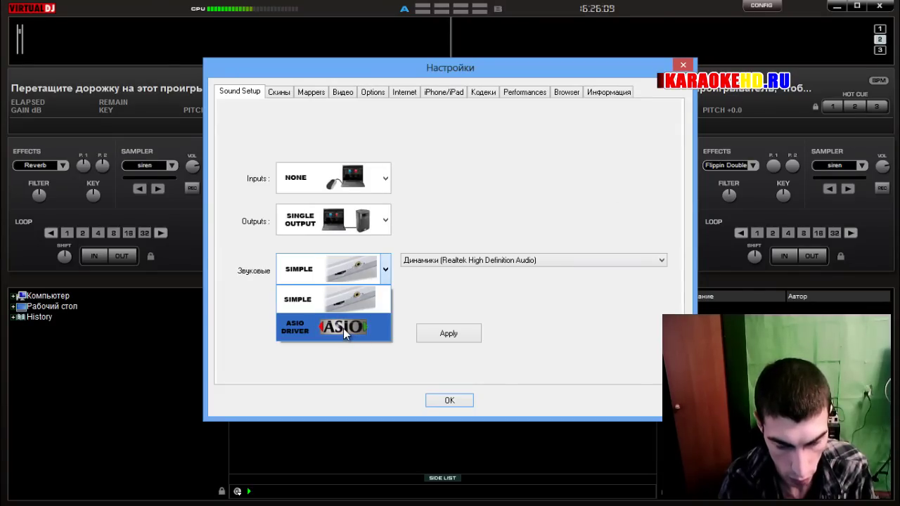
{"action": "left_click", "coordinate": [344, 328]}
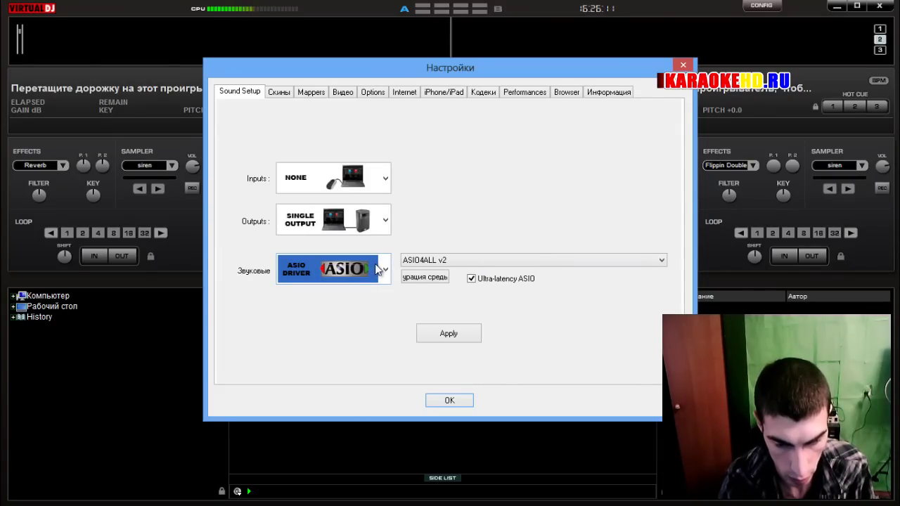
Examine the Realtek input and output devices in the ASIO4ALL v2 configuration and close it.
{"action": "left_click", "coordinate": [426, 277]}
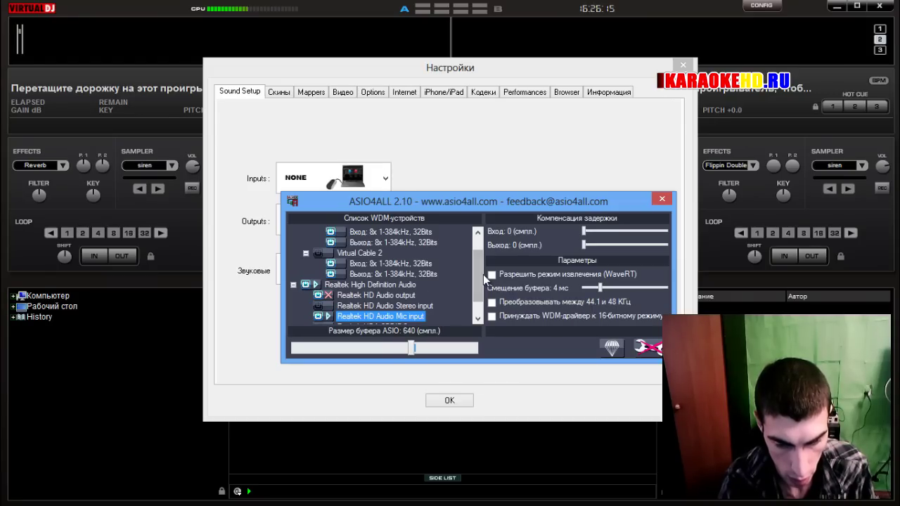
{"action": "scroll", "coordinate": [483, 274], "scroll_direction": "down", "scroll_amount": 1}
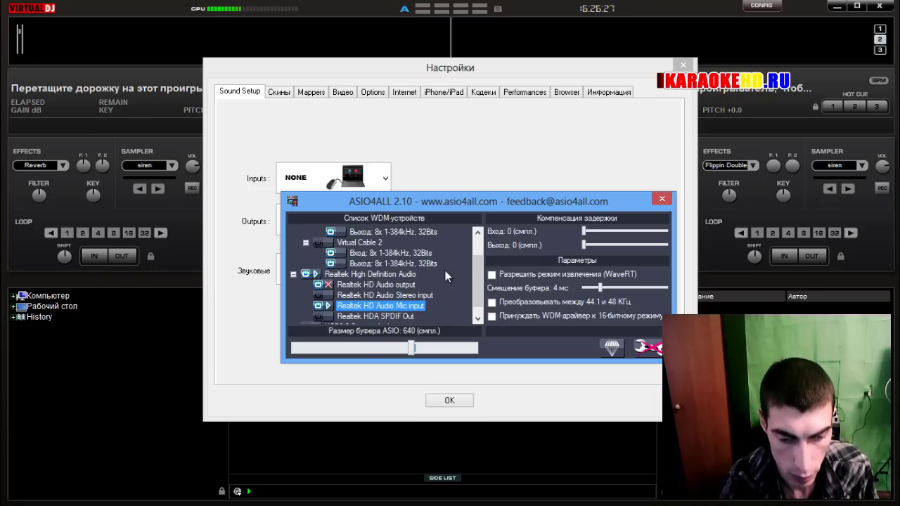
{"action": "left_click_drag", "start_coordinate": [477, 277], "coordinate": [481, 290]}
{"action": "mouse_move", "coordinate": [335, 277]}
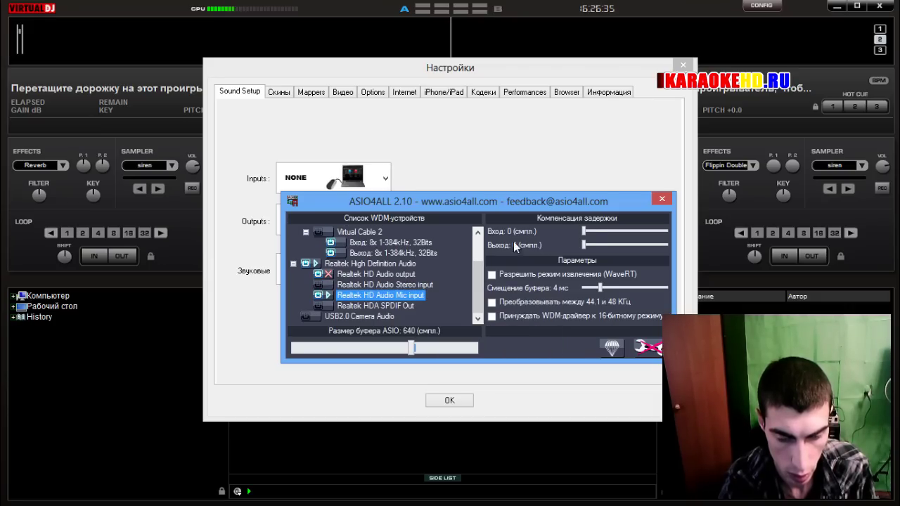
{"action": "left_click", "coordinate": [662, 199]}
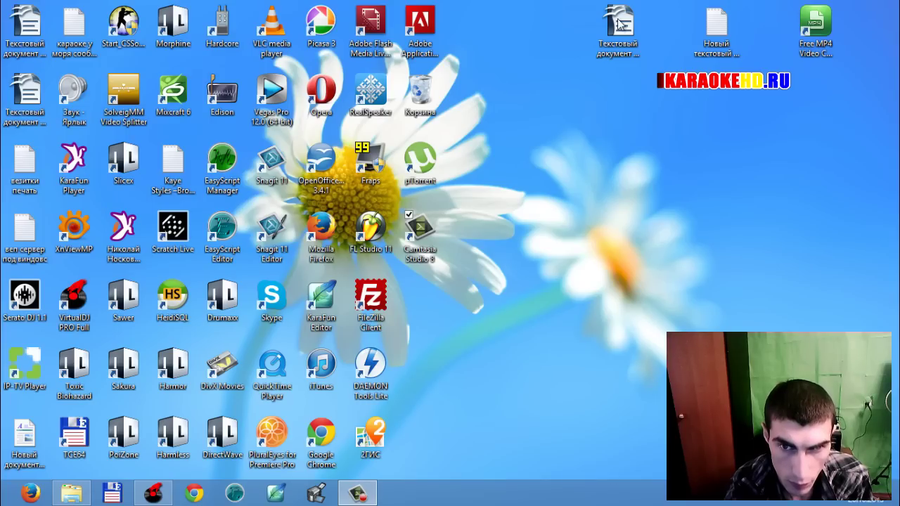
Switch to VirtualDJ and apply the ASIO4ALL v2 sound configuration.
{"action": "left_click", "coordinate": [153, 493]}
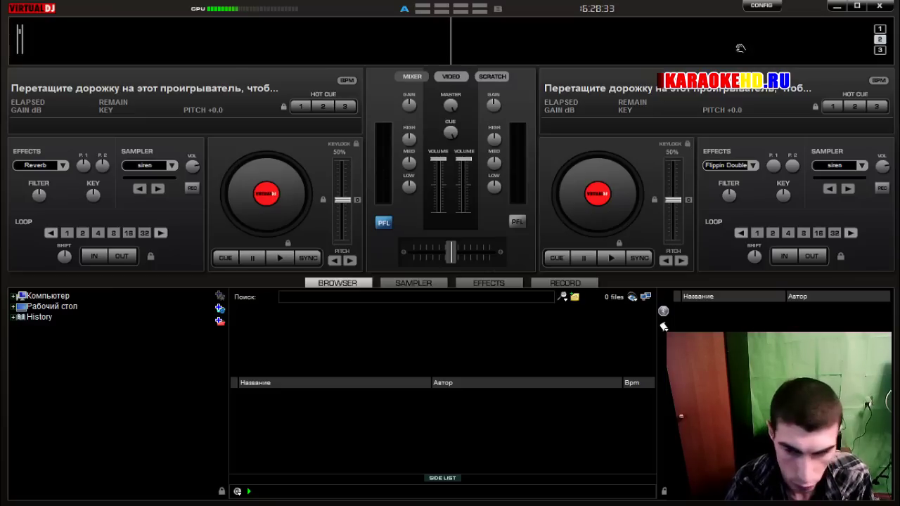
{"action": "left_click", "coordinate": [762, 6]}
{"action": "left_click", "coordinate": [399, 277]}
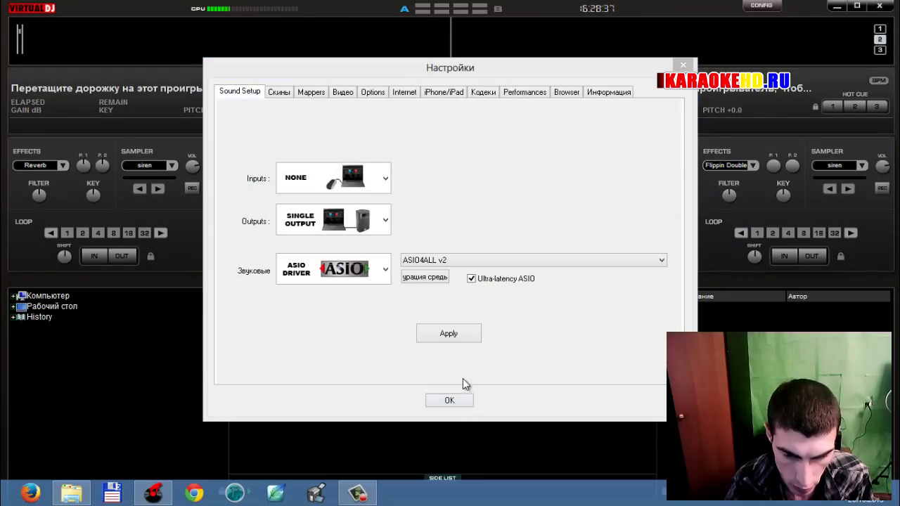
{"action": "left_click", "coordinate": [465, 378]}
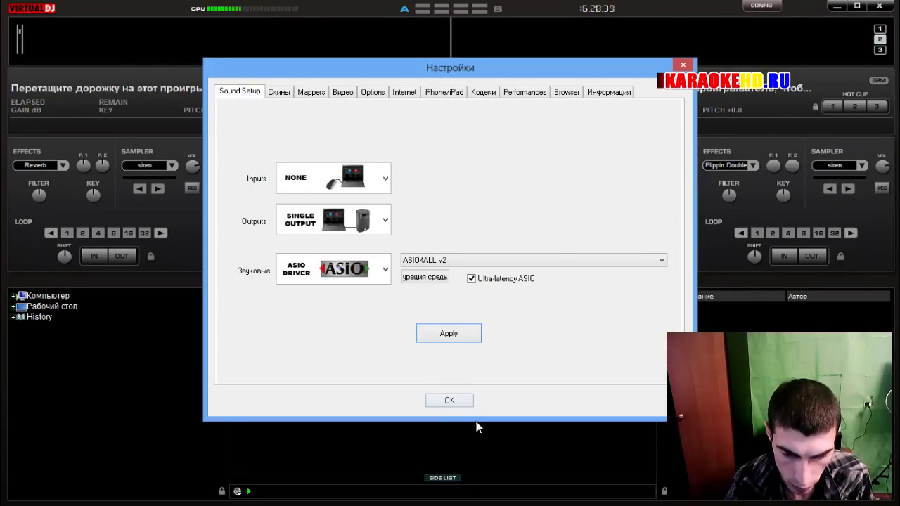
{"action": "left_click", "coordinate": [445, 401]}
Close VirtualDJ, refresh the desktop and start VirtualDJ PRO Full again.
{"action": "left_click", "coordinate": [879, 5]}
{"action": "right_click", "coordinate": [609, 143]}
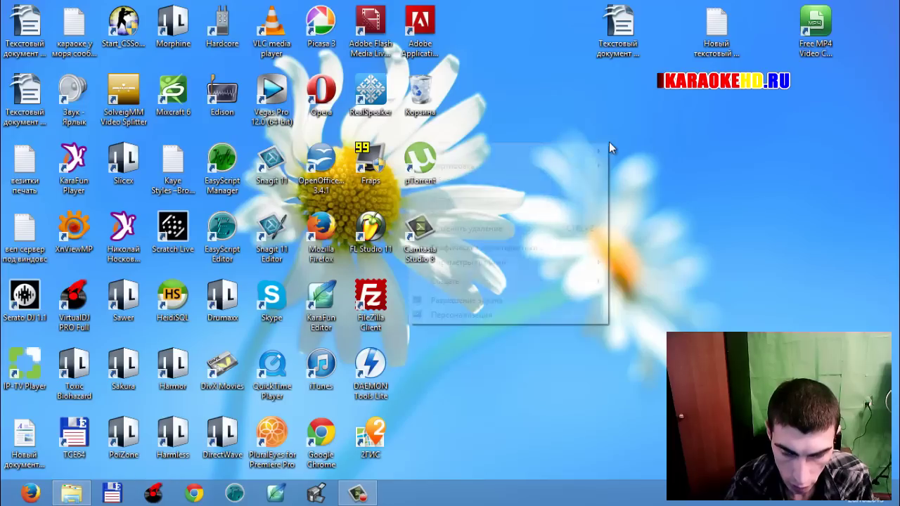
{"action": "left_click", "coordinate": [549, 181]}
{"action": "right_click", "coordinate": [569, 164]}
{"action": "left_click", "coordinate": [522, 204]}
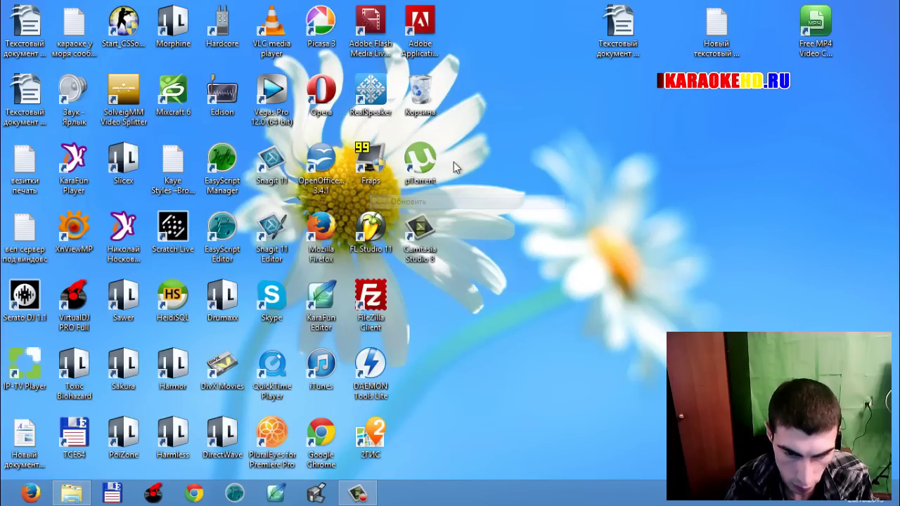
{"action": "double_click", "coordinate": [74, 302]}
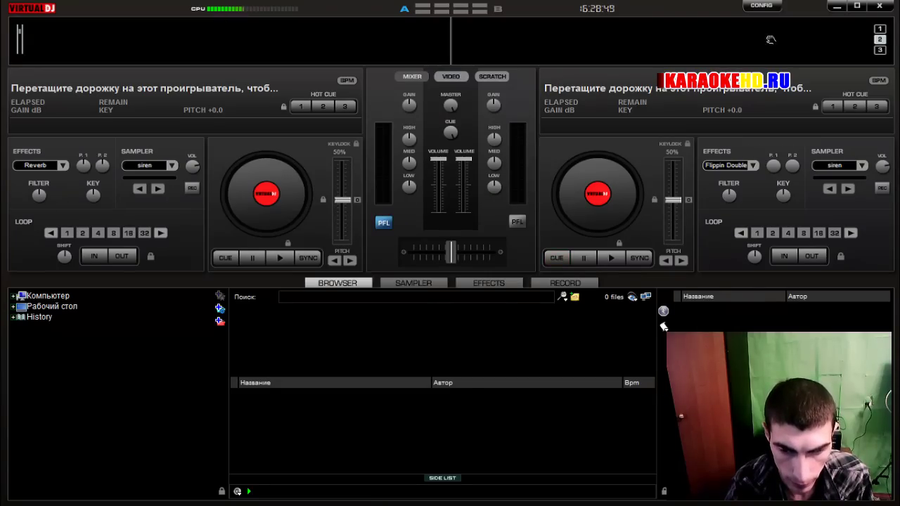
Set the ASIO buffer size to 192 samples in the ASIO4ALL configuration and close it.
{"action": "left_click", "coordinate": [762, 6]}
{"action": "left_click", "coordinate": [424, 278]}
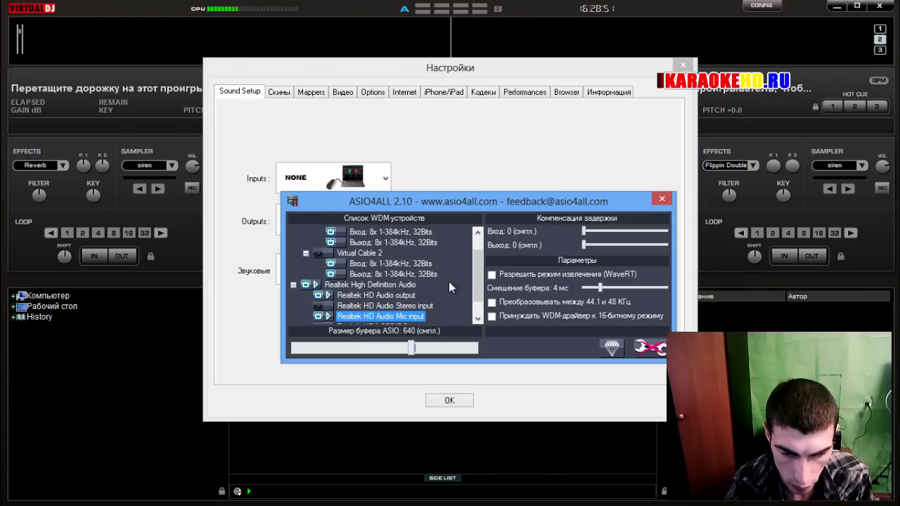
{"action": "scroll", "coordinate": [480, 281], "scroll_direction": "down", "scroll_amount": 2}
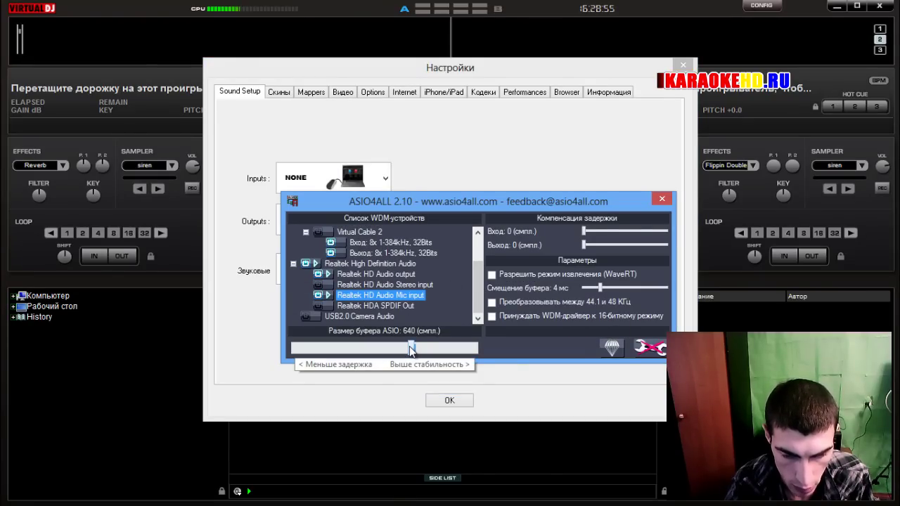
{"action": "left_click_drag", "start_coordinate": [411, 350], "coordinate": [350, 355]}
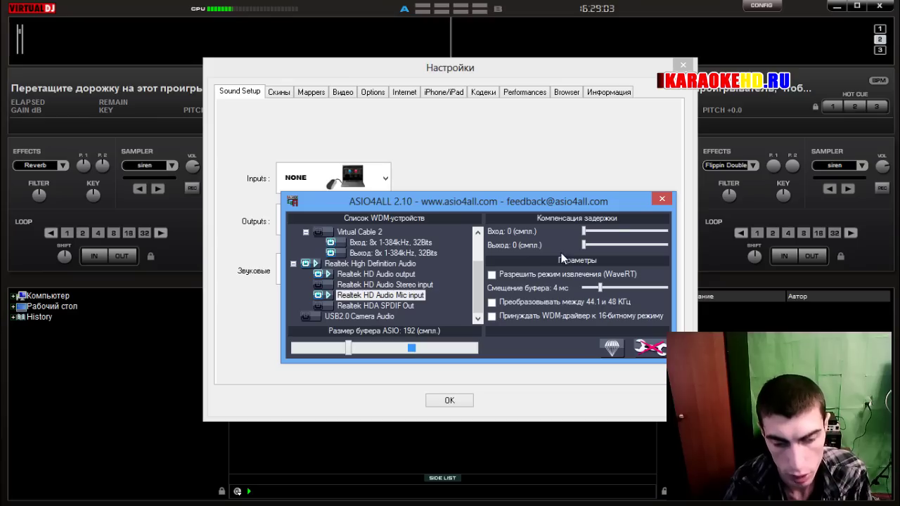
{"action": "left_click", "coordinate": [661, 201]}
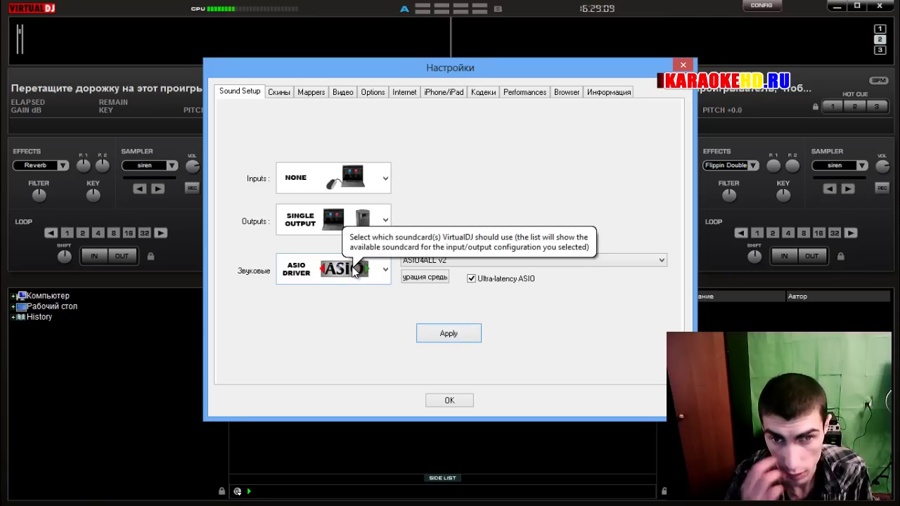
Set the sound setup input to Microphone, apply the configuration and close the settings.
{"action": "left_click", "coordinate": [344, 182]}
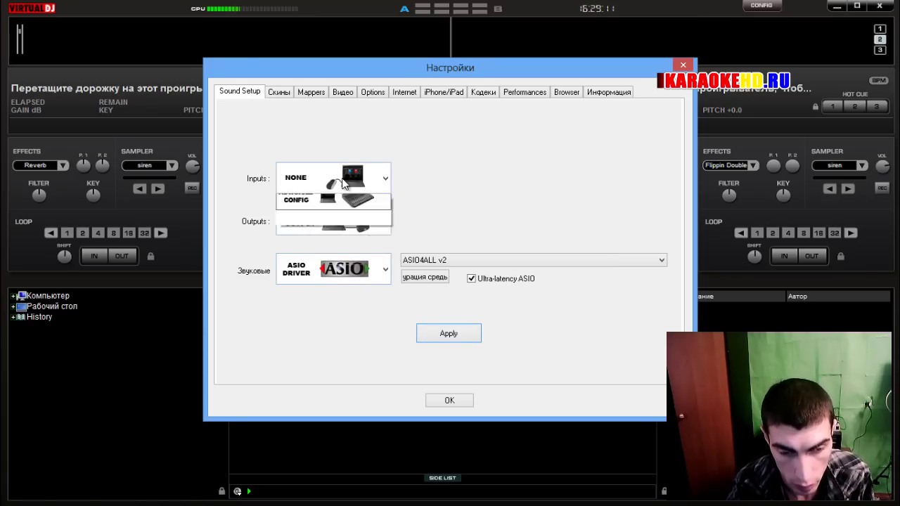
{"action": "left_click", "coordinate": [356, 320]}
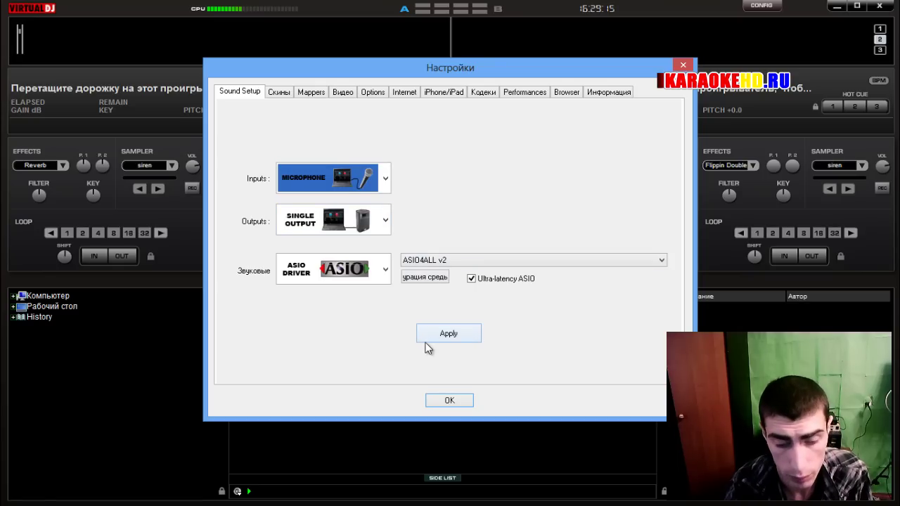
{"action": "left_click", "coordinate": [443, 335]}
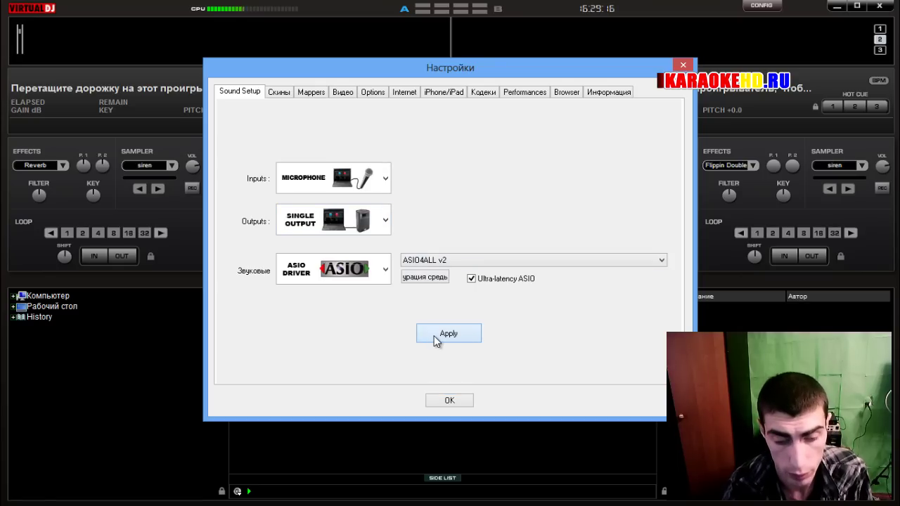
{"action": "left_click", "coordinate": [450, 401]}
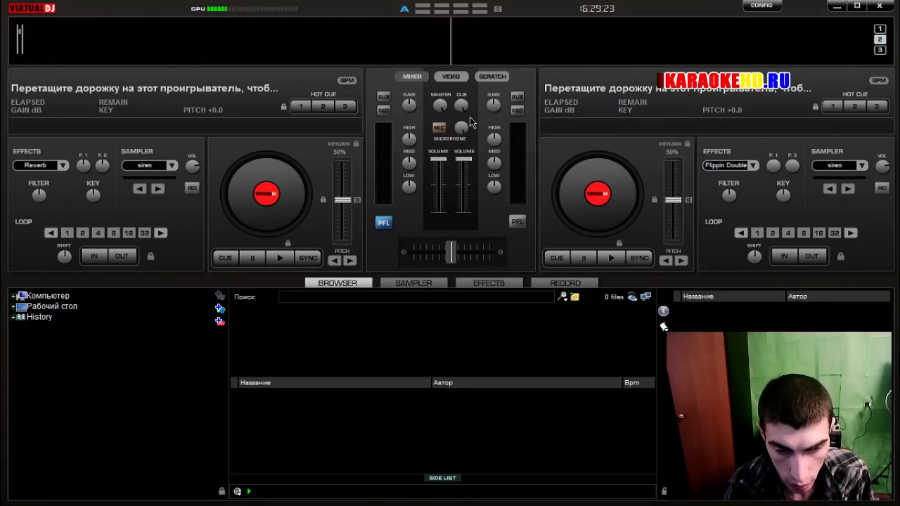
Turn on the direct microphone channel, and route the microphone to deck 2 through its AUX input.
{"action": "mouse_move", "coordinate": [460, 129]}
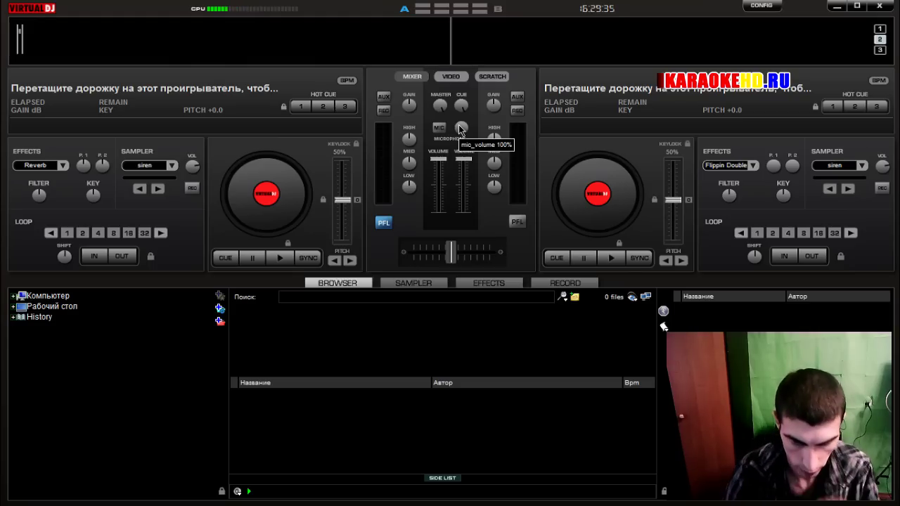
{"action": "left_click", "coordinate": [439, 128]}
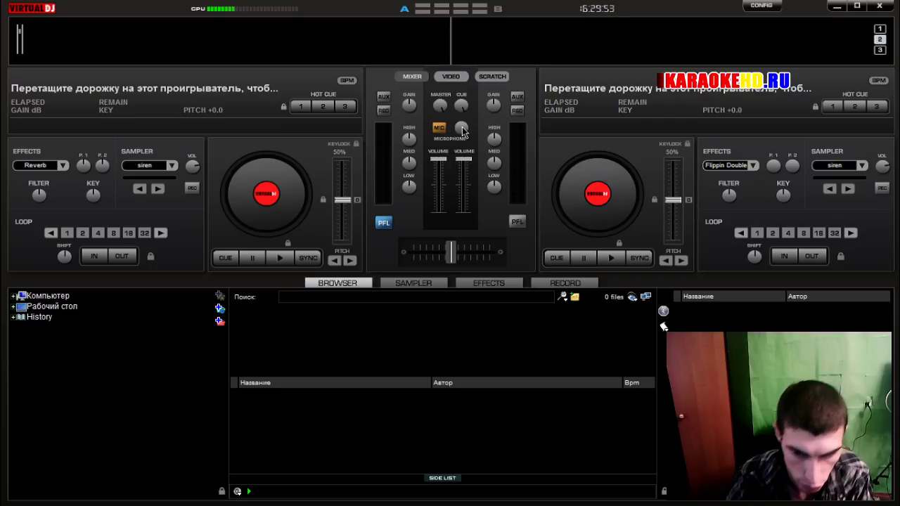
{"action": "left_click", "coordinate": [517, 97]}
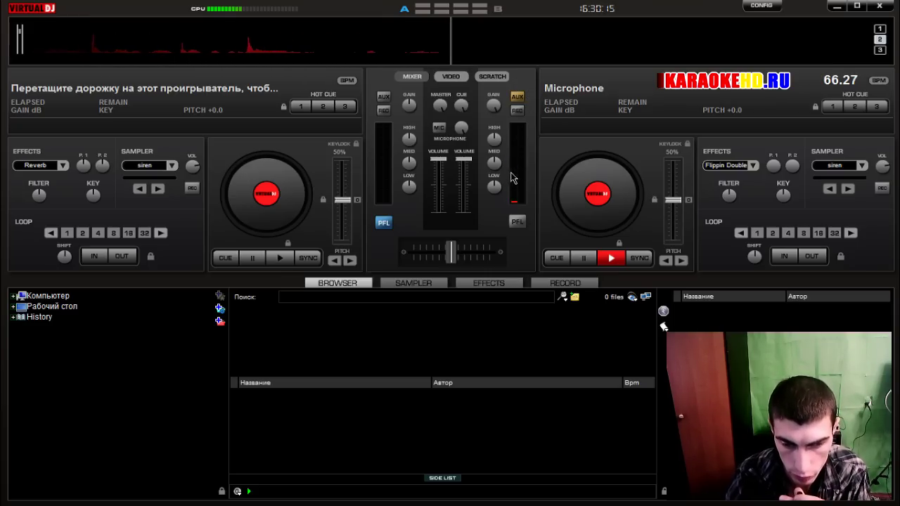
Move the crossfader fully to the deck 1 side and activate the Echo effect on deck 2.
{"action": "left_click_drag", "start_coordinate": [450, 257], "coordinate": [434, 257]}
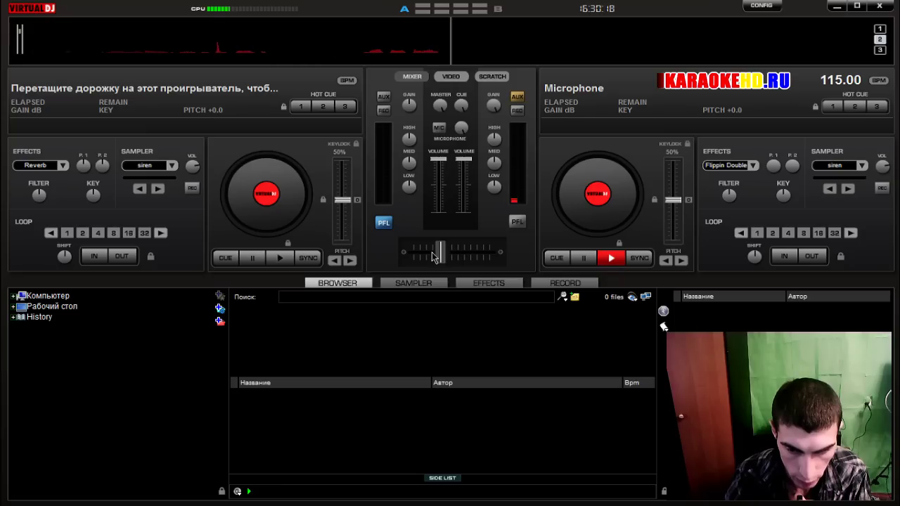
{"action": "left_click", "coordinate": [753, 166]}
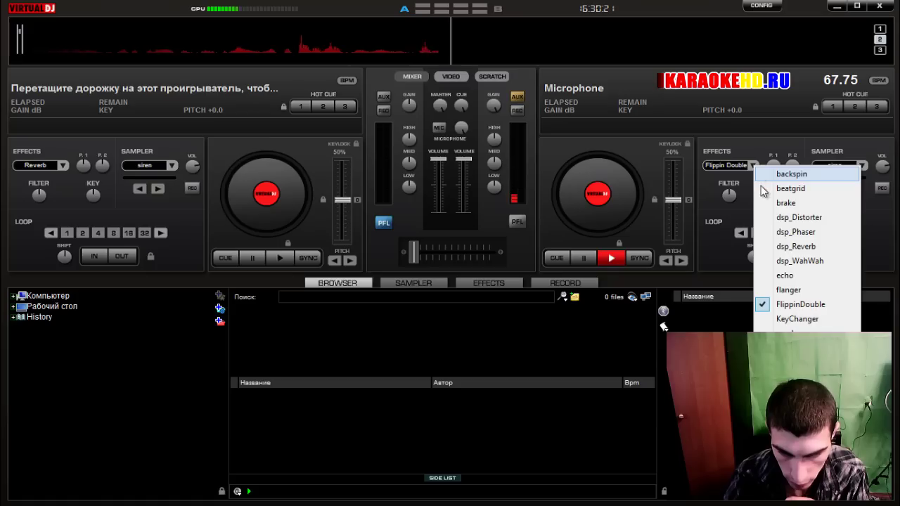
{"action": "left_click", "coordinate": [795, 274]}
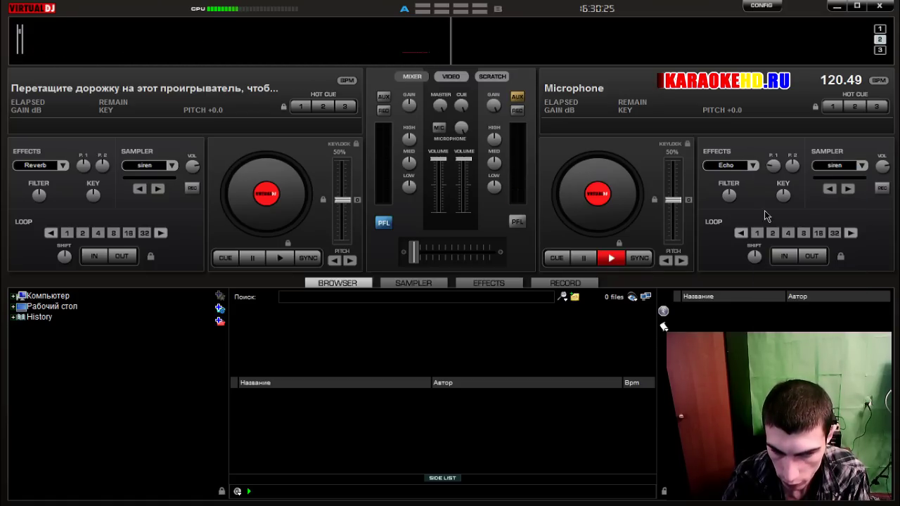
{"action": "left_click", "coordinate": [744, 165]}
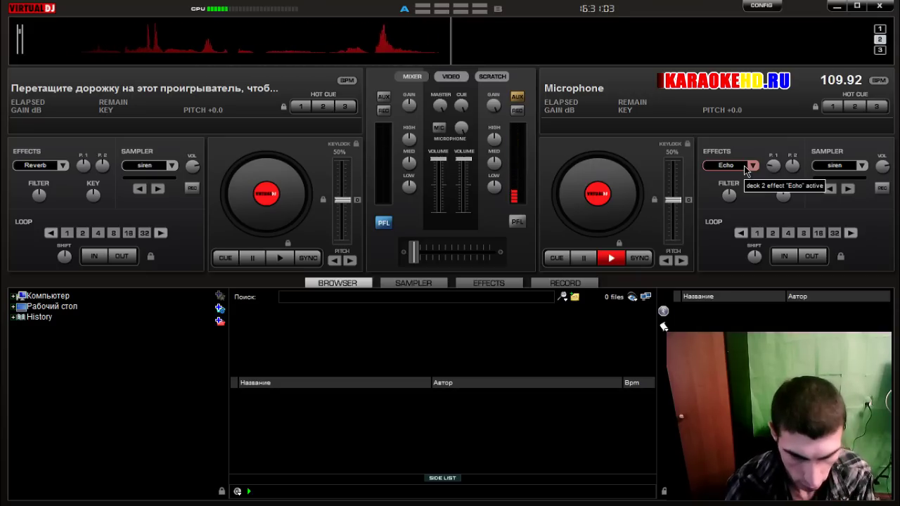
Try the direct microphone channel, and route the microphone back to deck 2 with the crossfader centred.
{"action": "left_click", "coordinate": [438, 129]}
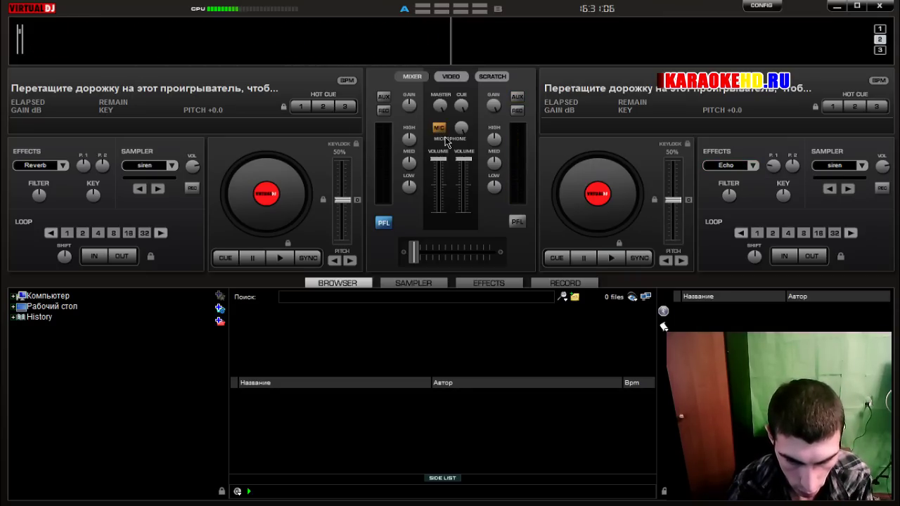
{"action": "left_click", "coordinate": [518, 98]}
{"action": "left_click_drag", "start_coordinate": [413, 253], "coordinate": [453, 260]}
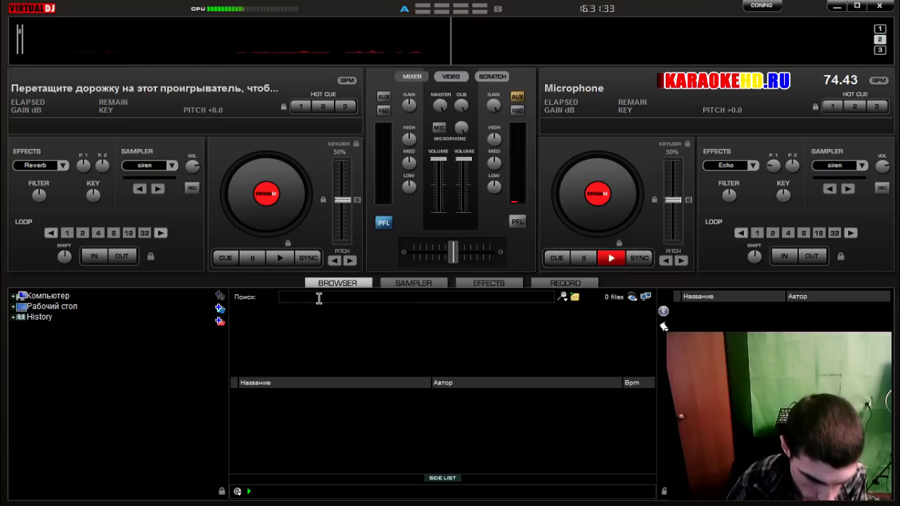
Search the track browser for "ТАЕТ" and load the track "Тает дым" onto deck 1.
{"action": "type", "text": "ТАЕТ"}
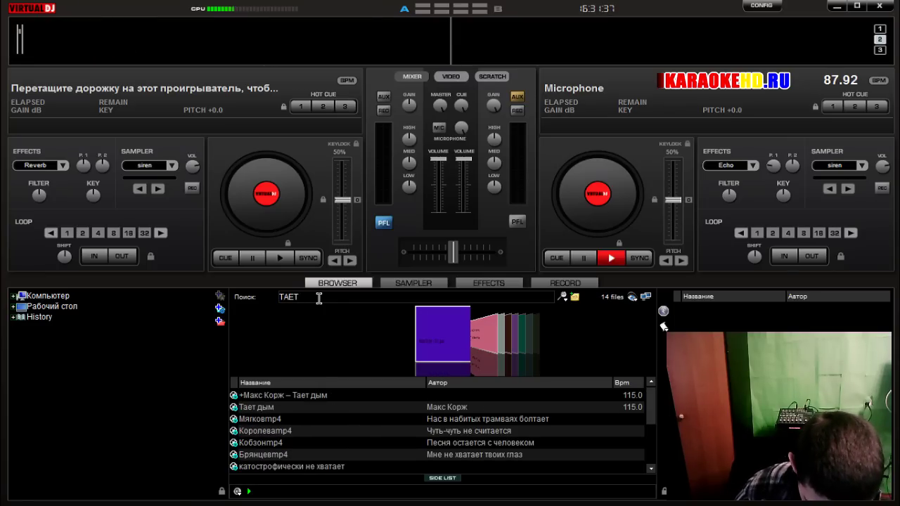
{"action": "left_click_drag", "start_coordinate": [368, 410], "coordinate": [287, 221]}
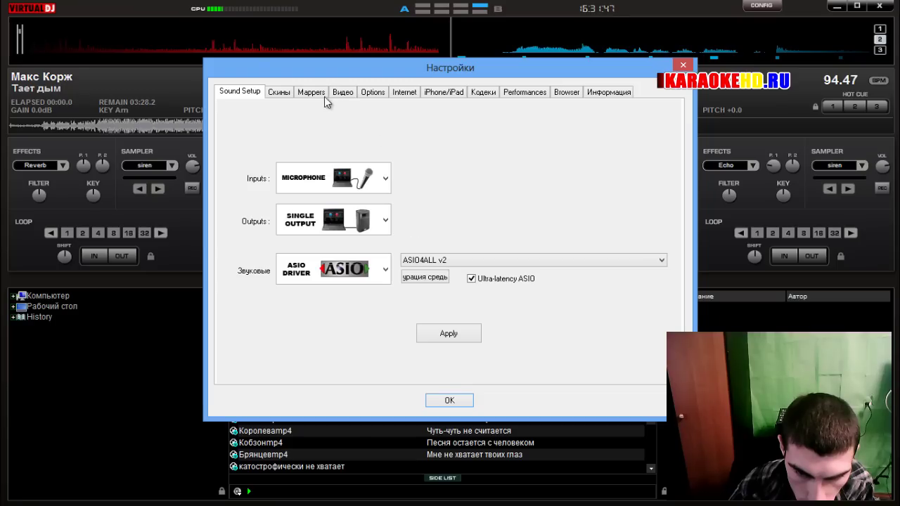
Set the TV video output to (Window) in the video settings and reactivate the video output.
{"action": "left_click", "coordinate": [324, 93]}
{"action": "left_click", "coordinate": [343, 94]}
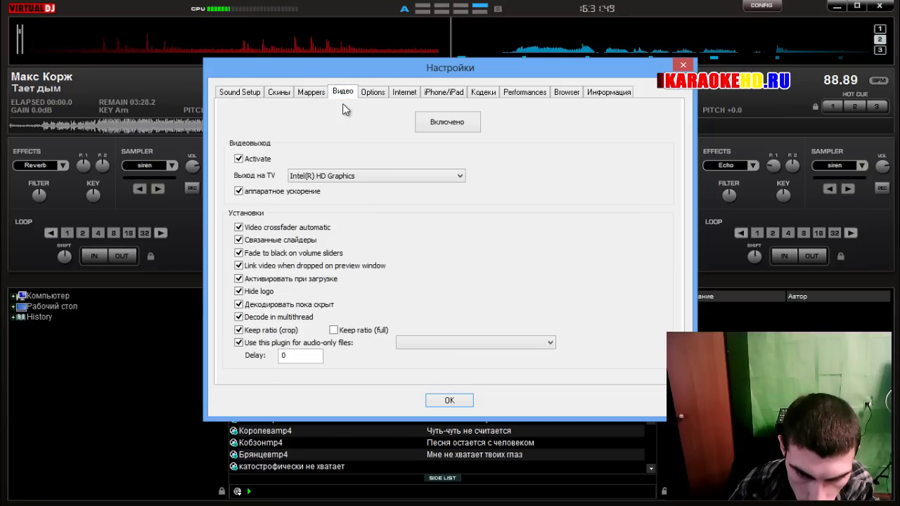
{"action": "left_click", "coordinate": [344, 176]}
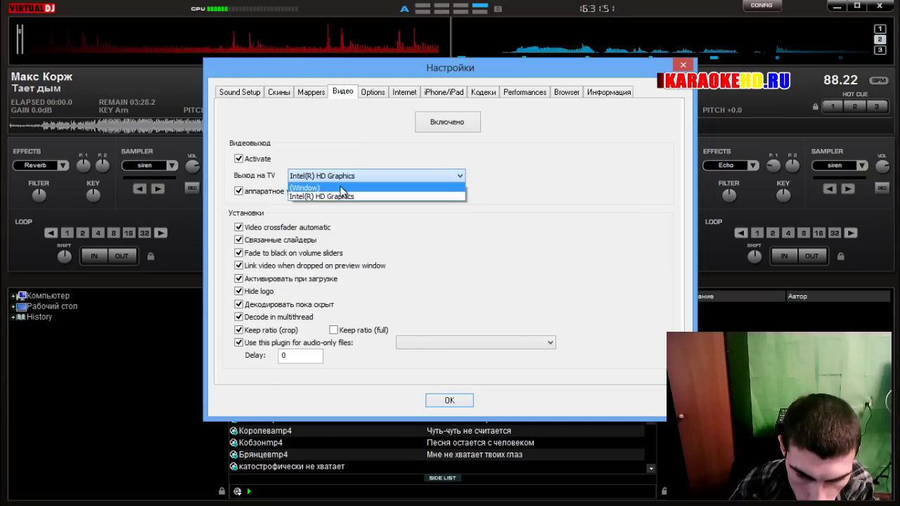
{"action": "left_click", "coordinate": [294, 180]}
{"action": "left_click", "coordinate": [251, 159]}
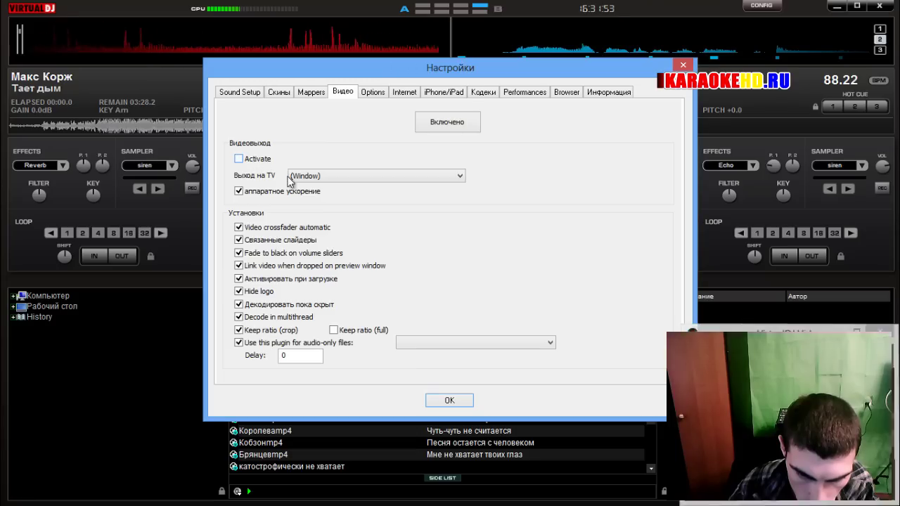
{"action": "left_click", "coordinate": [254, 162]}
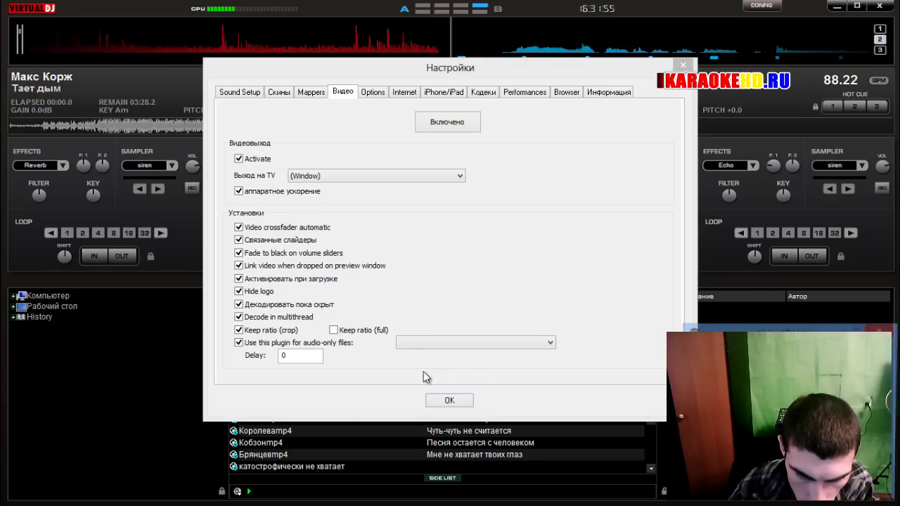
Confirm the video settings, then move the video output window off the webcam area and minimise it.
{"action": "left_click", "coordinate": [449, 400]}
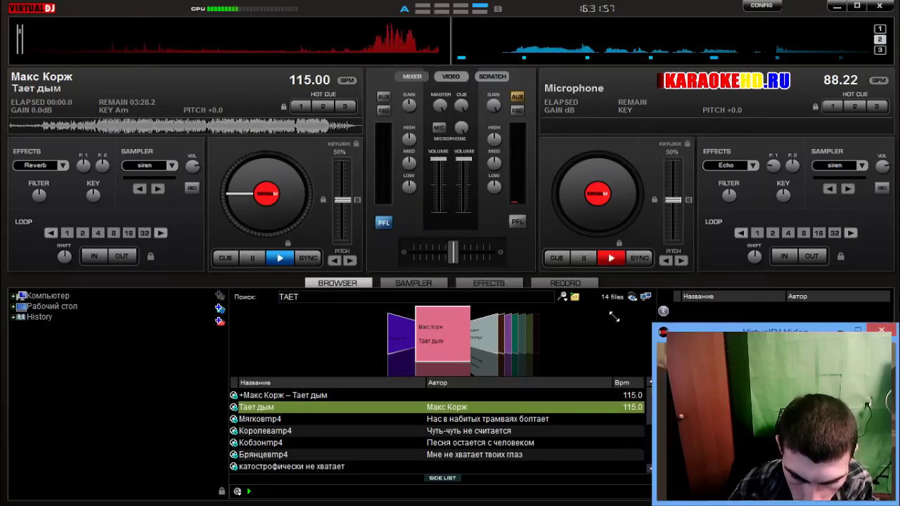
{"action": "left_click_drag", "start_coordinate": [684, 299], "coordinate": [117, 271]}
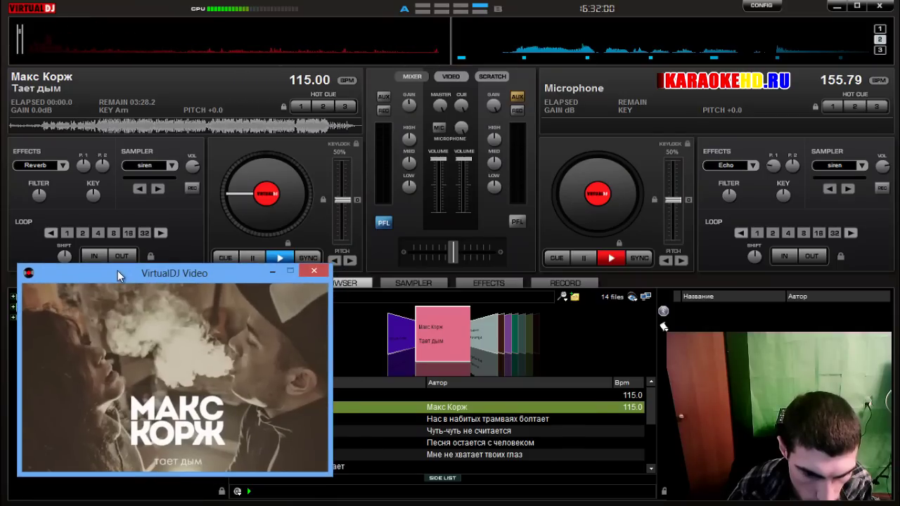
{"action": "left_click", "coordinate": [695, 109]}
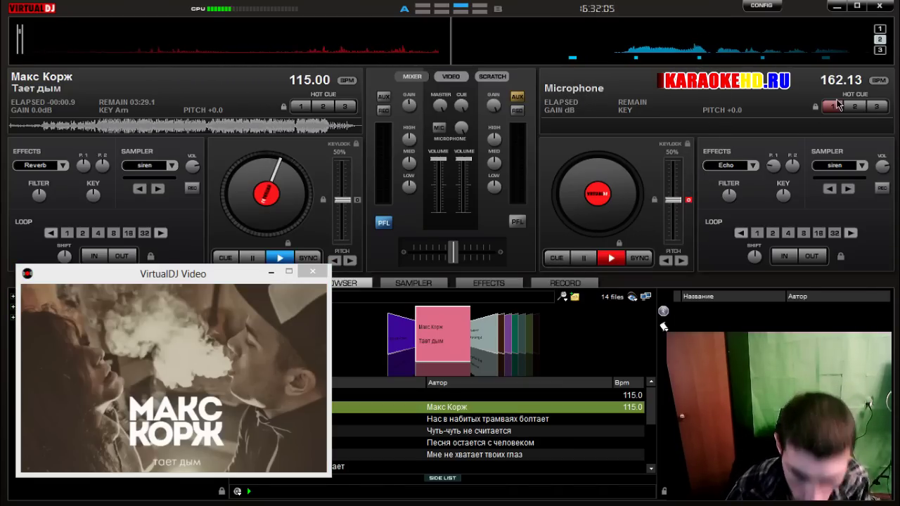
{"action": "left_click_drag", "start_coordinate": [261, 252], "coordinate": [131, 267]}
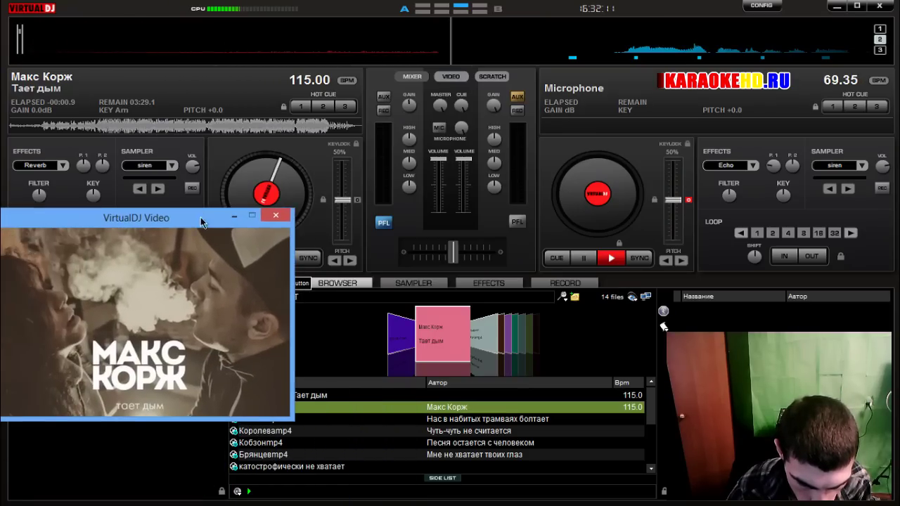
{"action": "left_click", "coordinate": [334, 297]}
{"action": "left_click", "coordinate": [236, 217]}
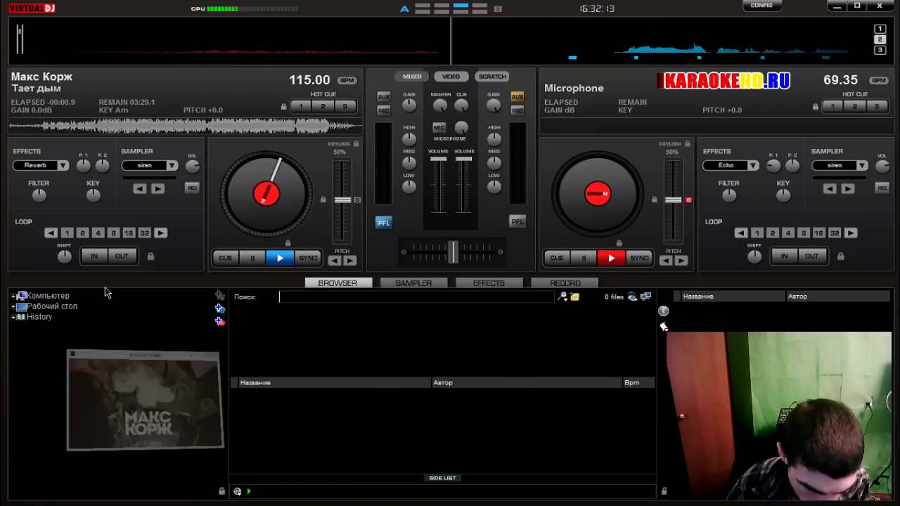
Expand the "Рабочий стол" branch of the folder tree and maximise the main player window.
{"action": "left_click", "coordinate": [13, 307]}
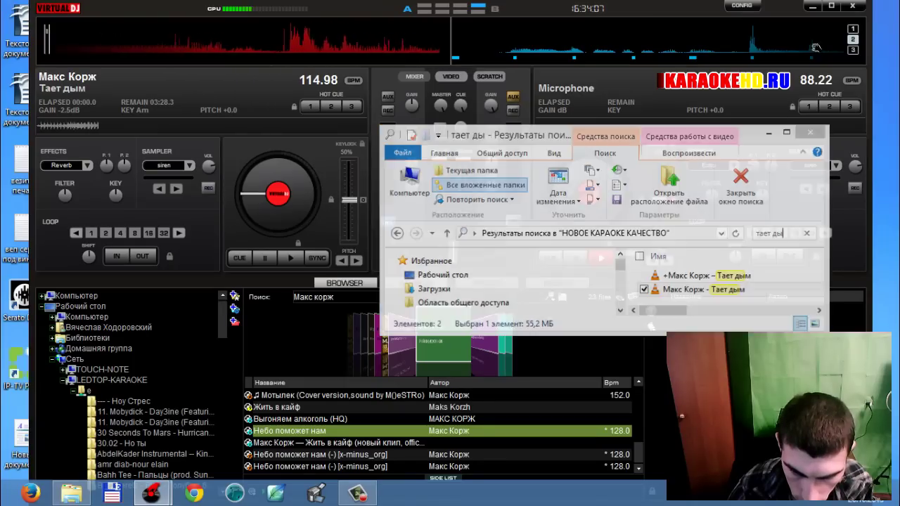
{"action": "left_click", "coordinate": [832, 7]}
{"action": "left_click", "coordinate": [832, 7]}
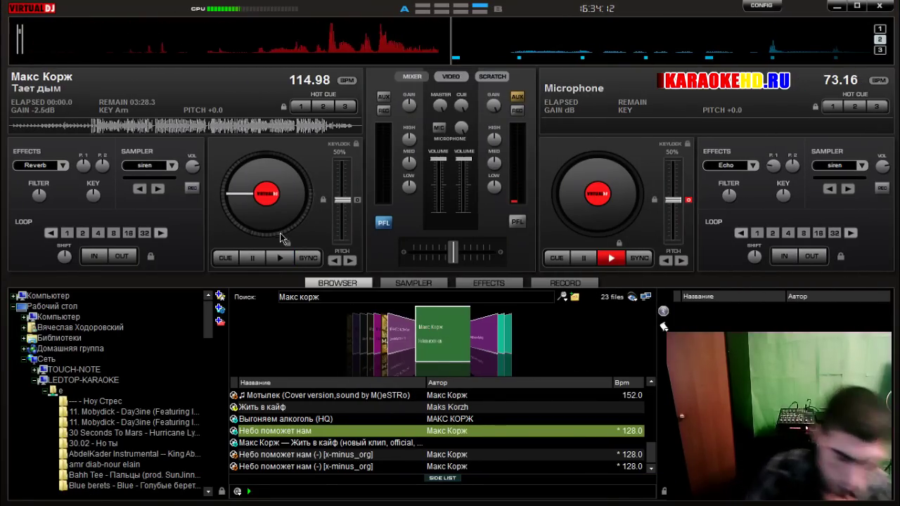
Configure audio recording to save a 320 Kbs MP3 named "запись мой голос" in the folder D:\ЗАПИСЬ ВИДЕО С ЭКРАНА.
{"action": "left_click", "coordinate": [552, 284]}
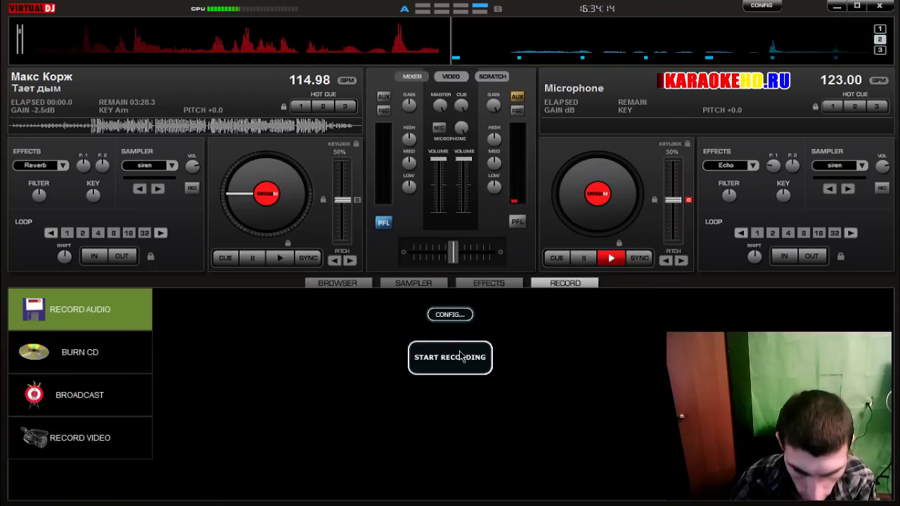
{"action": "left_click", "coordinate": [451, 316]}
{"action": "left_click", "coordinate": [570, 188]}
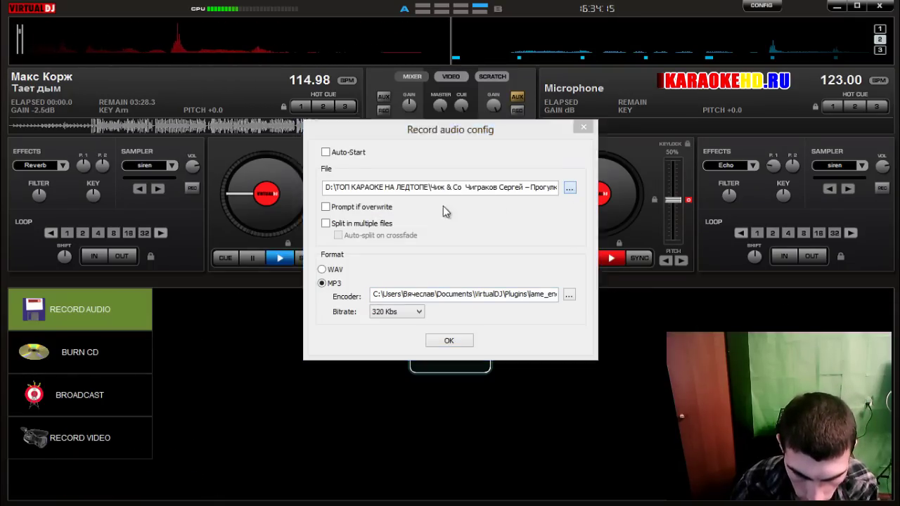
{"action": "left_click", "coordinate": [77, 314]}
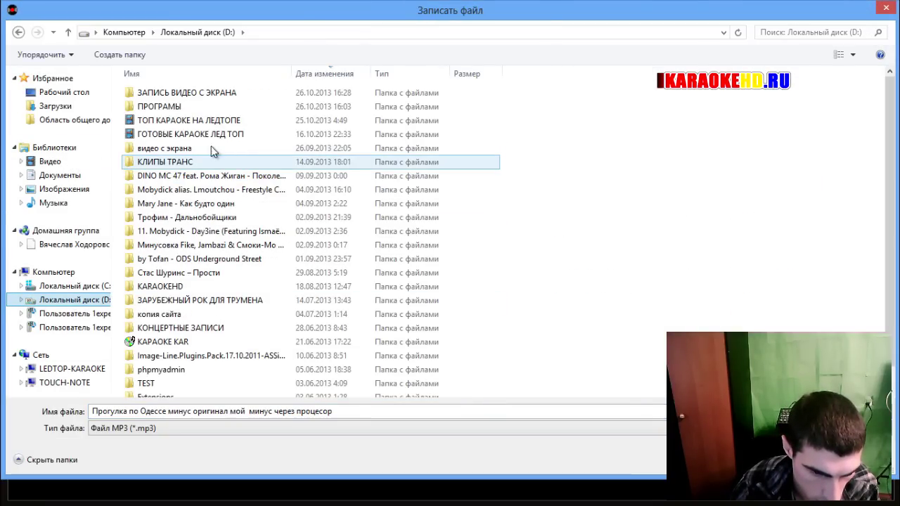
{"action": "double_click", "coordinate": [197, 93]}
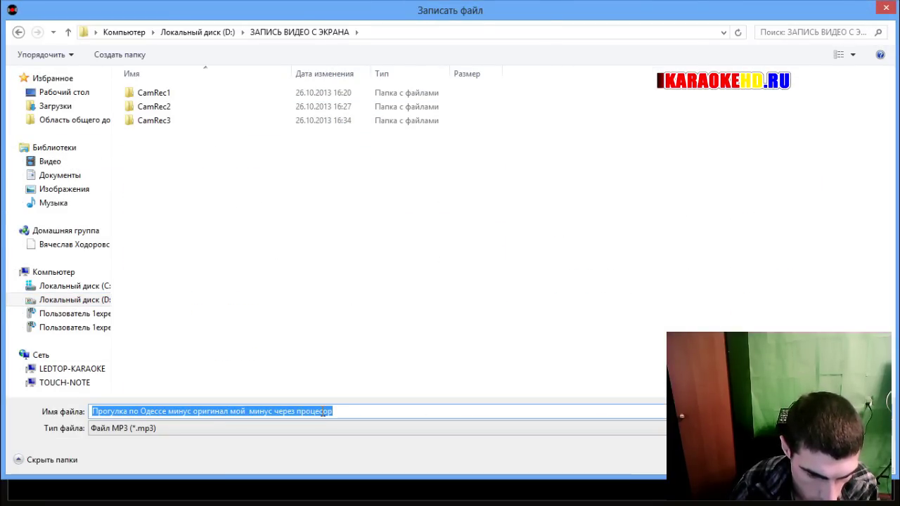
{"action": "key", "text": "BackSpace"}
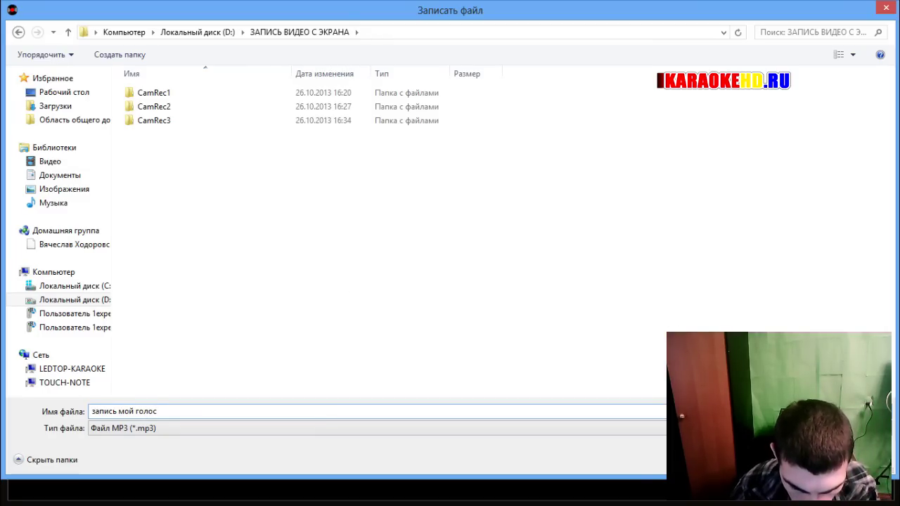
{"action": "key", "text": "Return"}
{"action": "left_click", "coordinate": [420, 315]}
{"action": "left_click", "coordinate": [420, 315]}
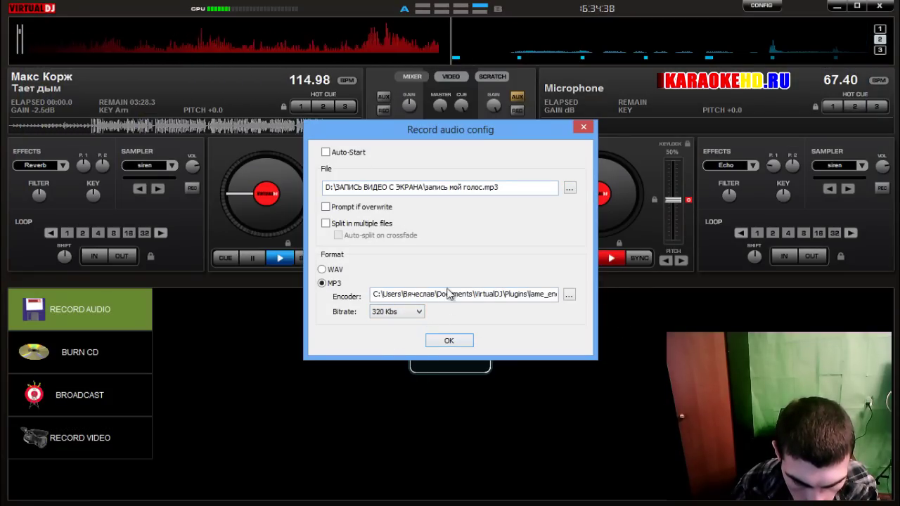
{"action": "left_click", "coordinate": [465, 344]}
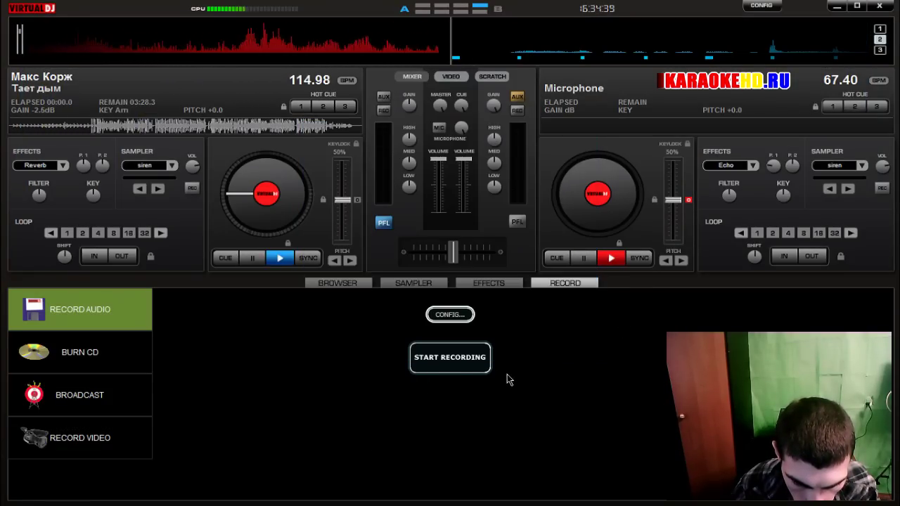
Start the audio recording and activate the Echo effect on the microphone on deck 2.
{"action": "left_click", "coordinate": [459, 363]}
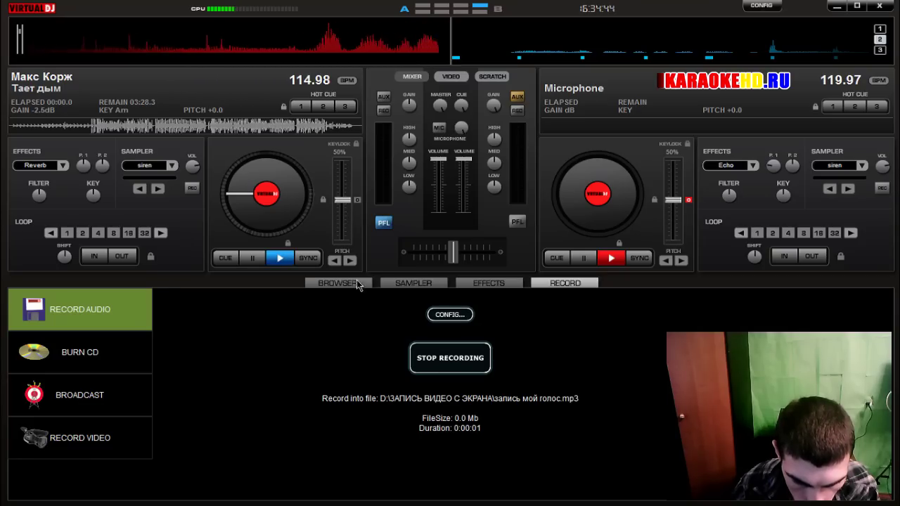
{"action": "left_click", "coordinate": [338, 282]}
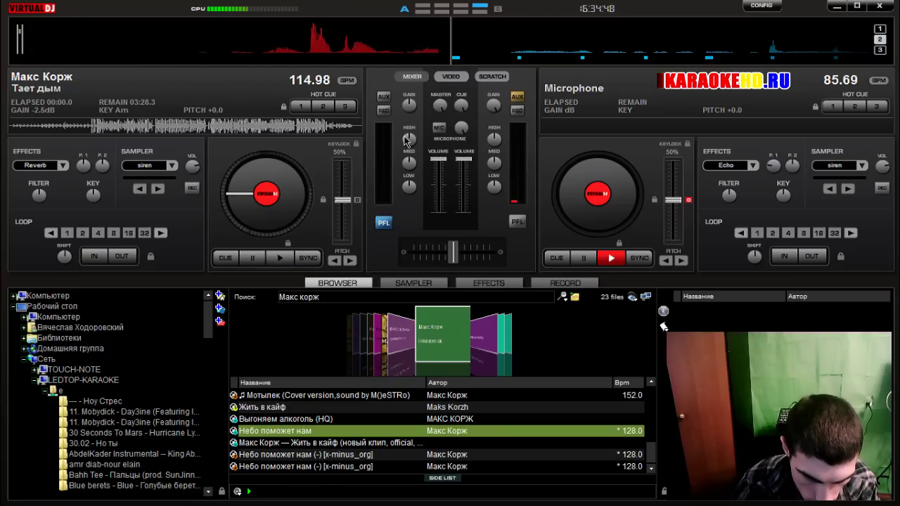
{"action": "left_click", "coordinate": [383, 223]}
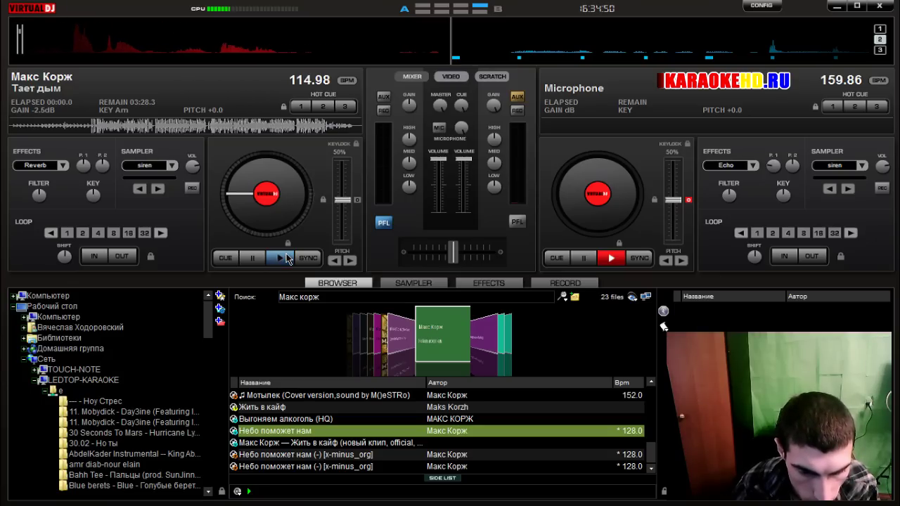
{"action": "left_click", "coordinate": [724, 166]}
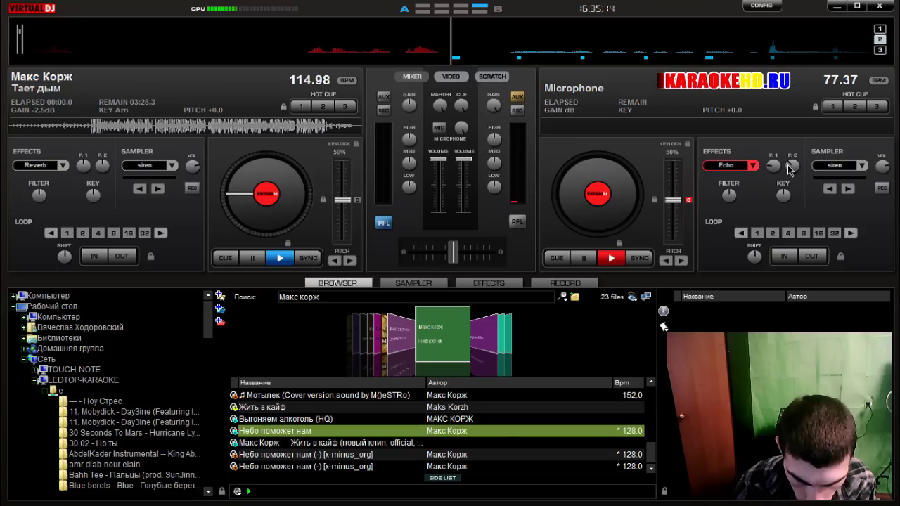
Play the deck 1 track during the recording, with the karaoke video window moved and enlarged for singing, and minimise that window at the end.
{"action": "left_click", "coordinate": [565, 284]}
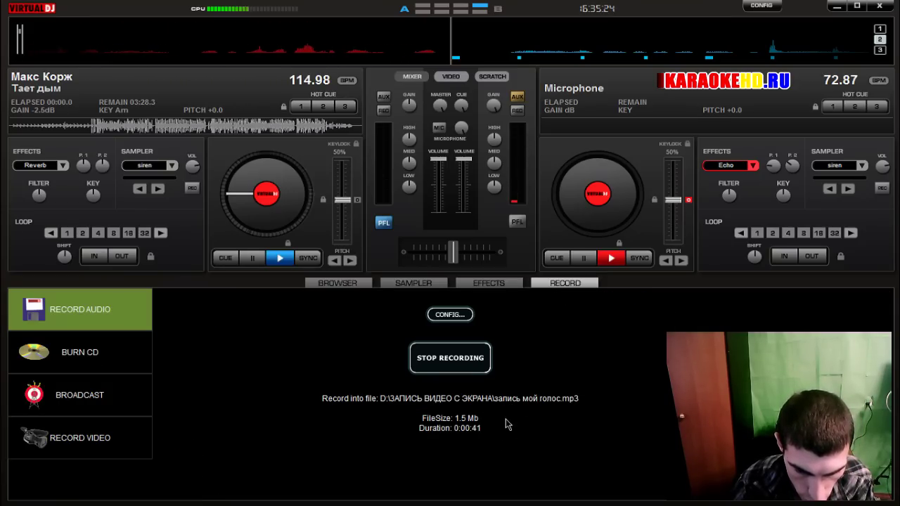
{"action": "left_click", "coordinate": [281, 259]}
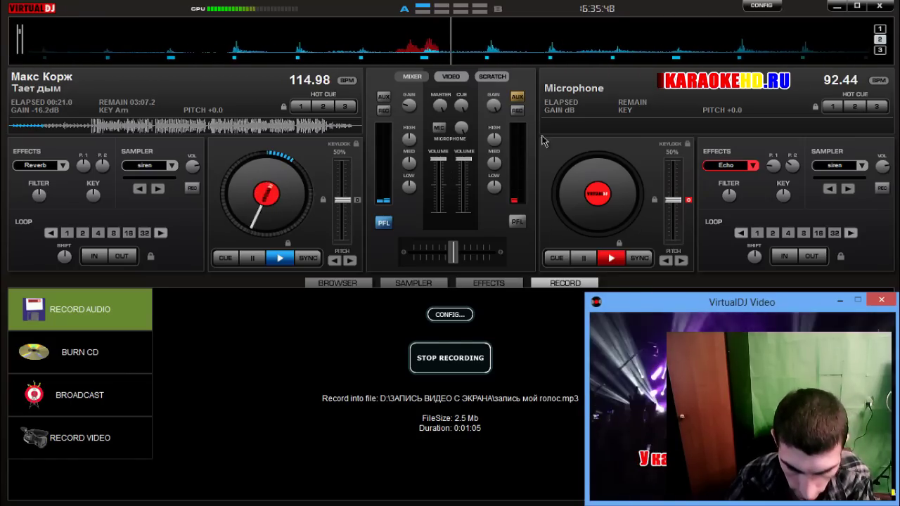
{"action": "left_click_drag", "start_coordinate": [719, 297], "coordinate": [130, 203]}
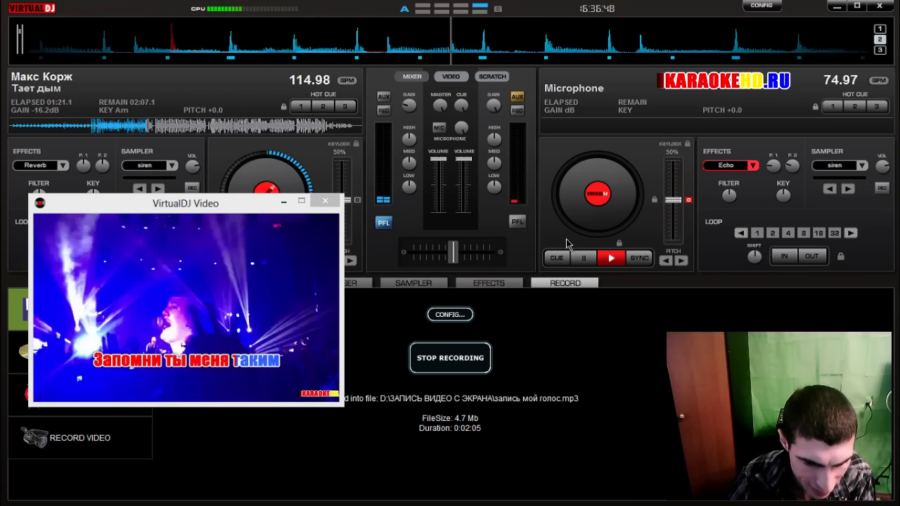
{"action": "left_click_drag", "start_coordinate": [344, 406], "coordinate": [547, 484]}
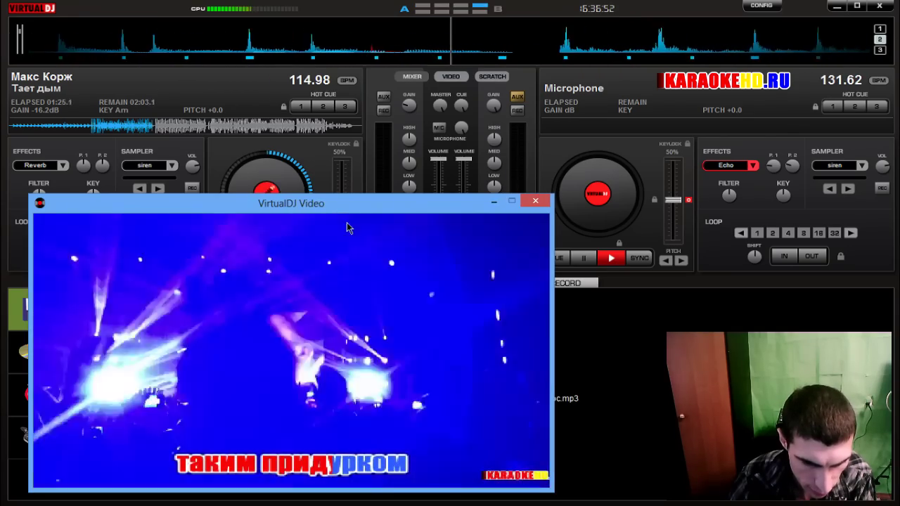
{"action": "left_click_drag", "start_coordinate": [337, 206], "coordinate": [314, 140]}
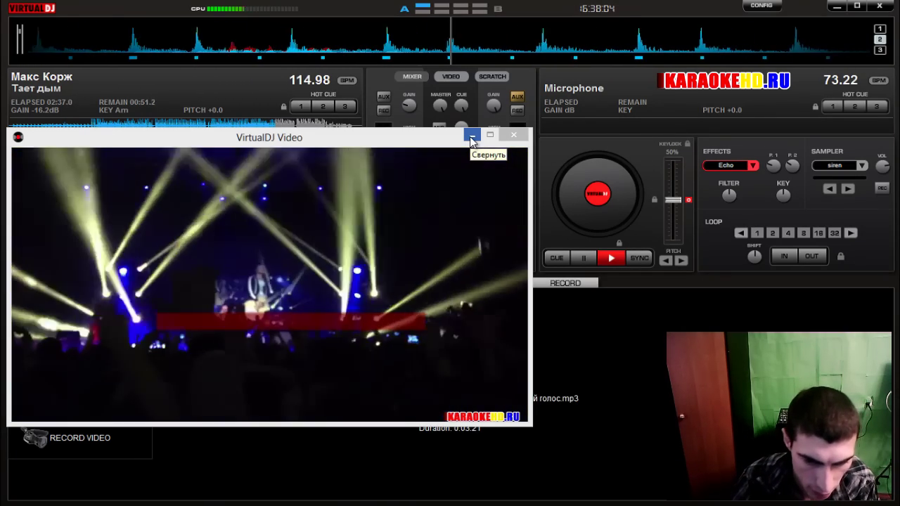
{"action": "left_click", "coordinate": [471, 137]}
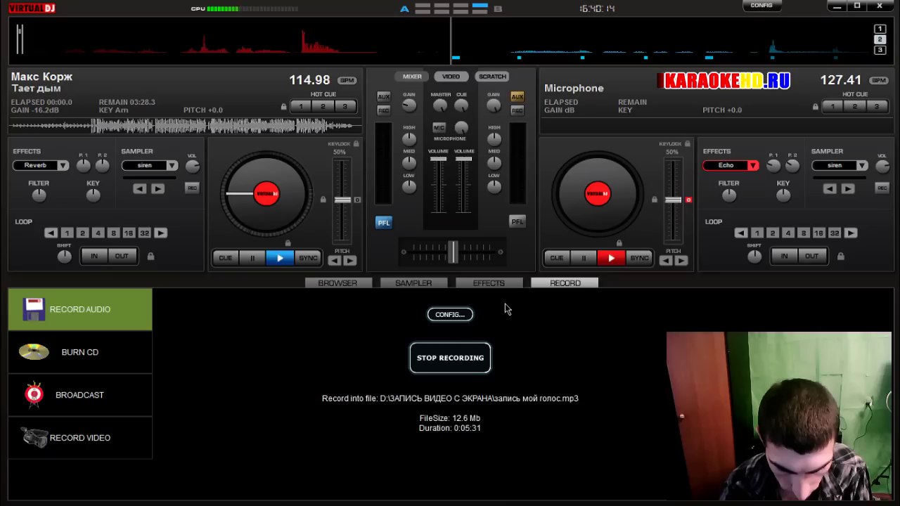
Stop the audio recording and switch the microphone off, both on deck 2 and on the direct microphone channel.
{"action": "left_click", "coordinate": [448, 360]}
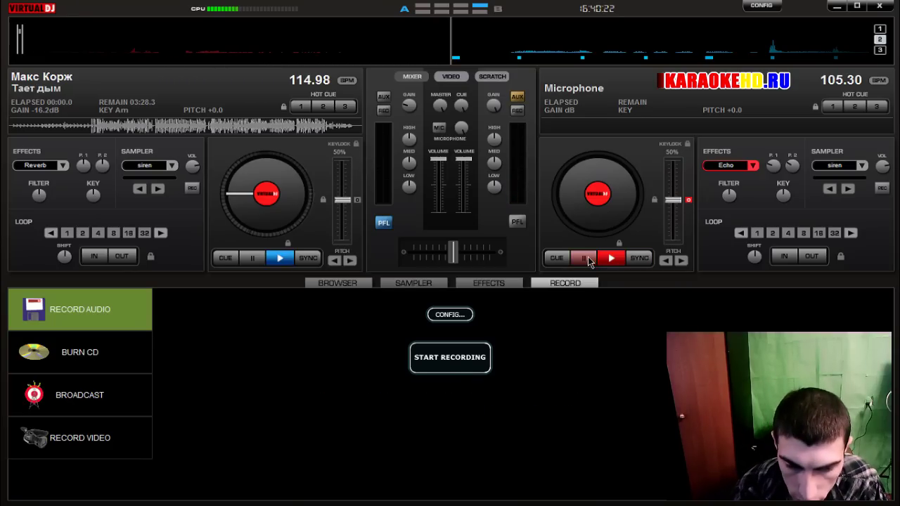
{"action": "left_click", "coordinate": [518, 97]}
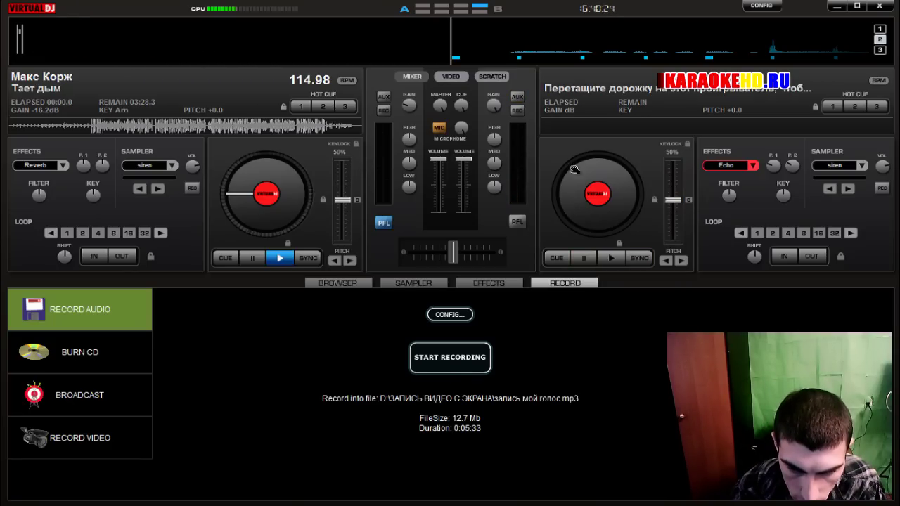
{"action": "left_click", "coordinate": [439, 128]}
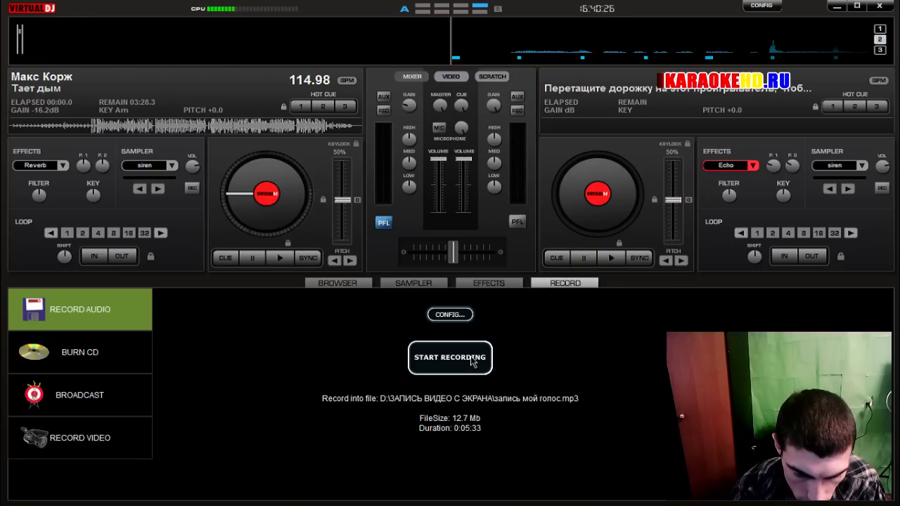